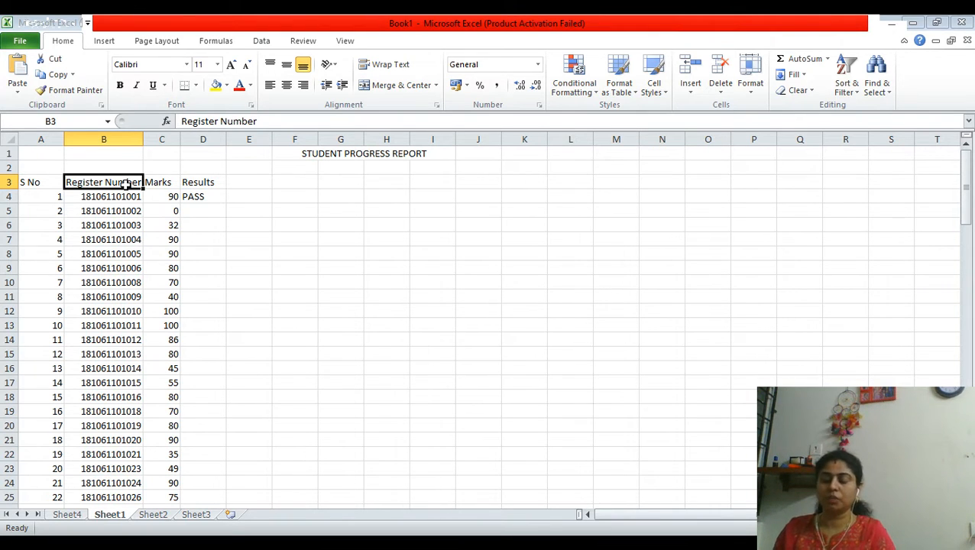
Step: Turn on filtering for header row 3 of the student table
key(shift+space)
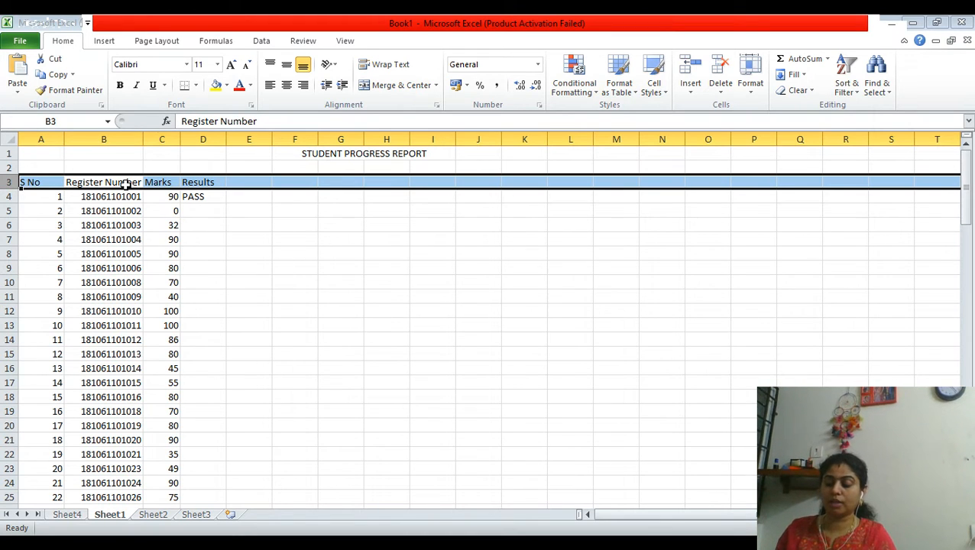
click(262, 42)
click(372, 79)
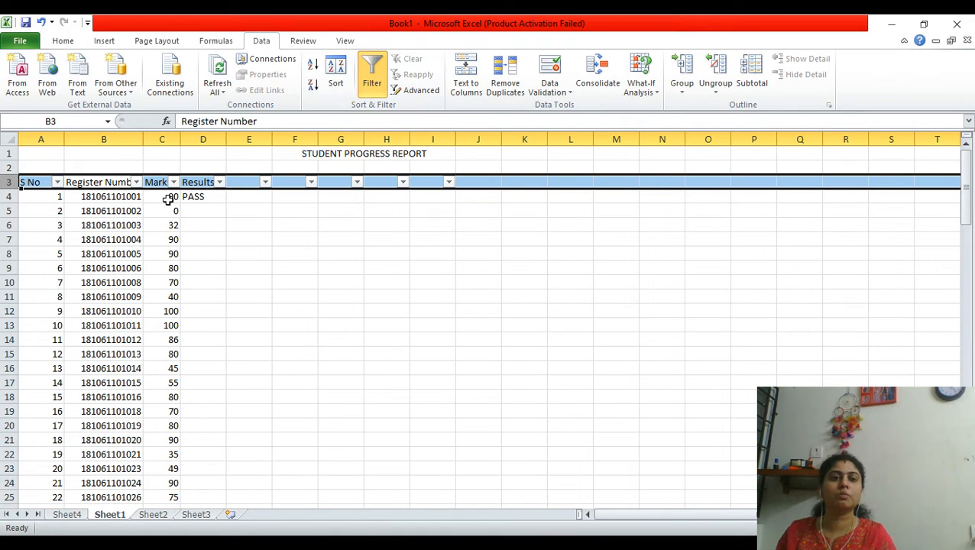
Step: Remove the filter from the student table and select the Register Number header cell
click(139, 211)
click(135, 197)
click(380, 68)
click(99, 182)
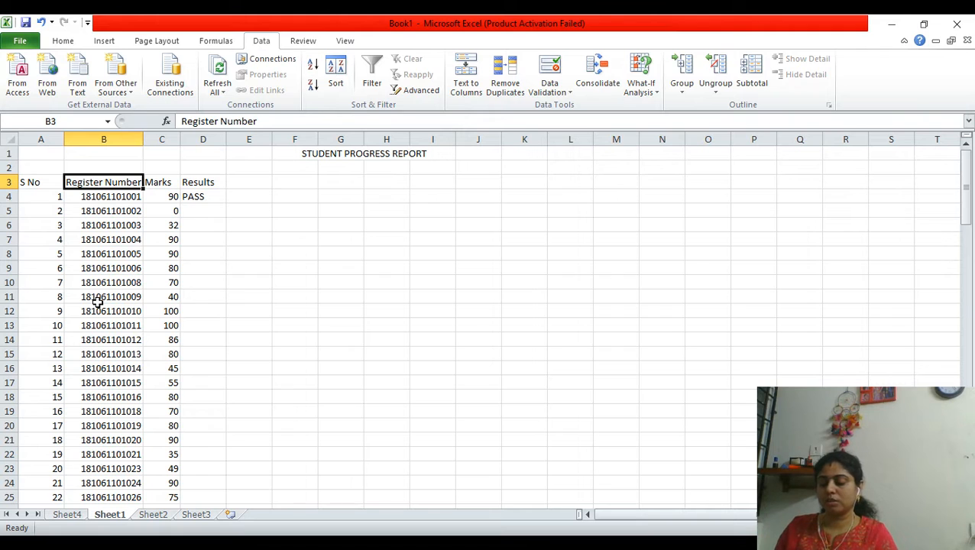
Step: Select the whole header row 3 and add AutoFilter controls to it
key(shift+space)
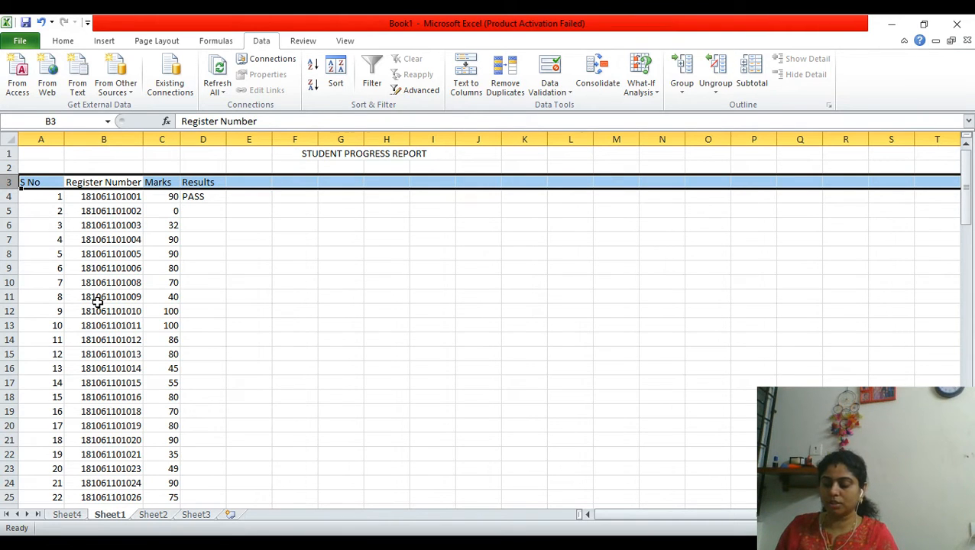
key(alt+d)
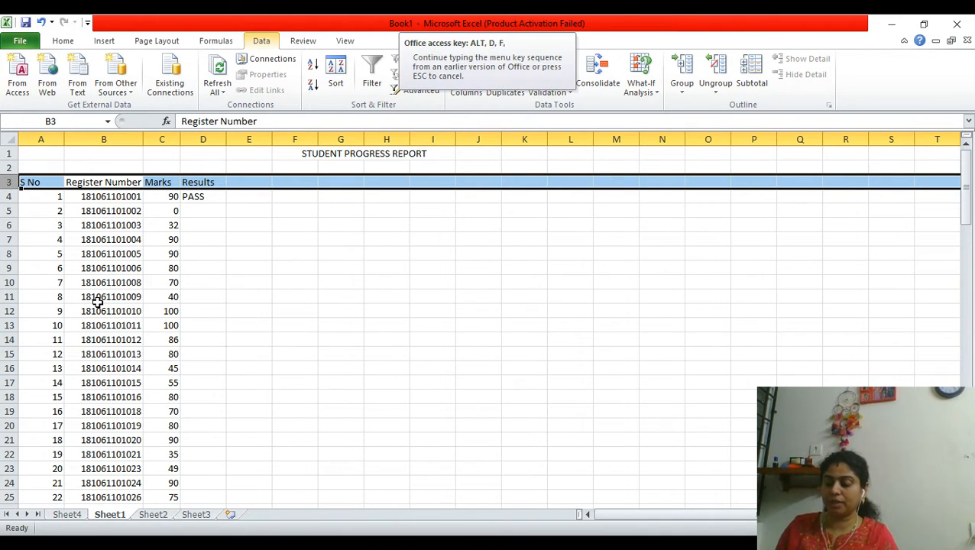
key(f)
key(f)
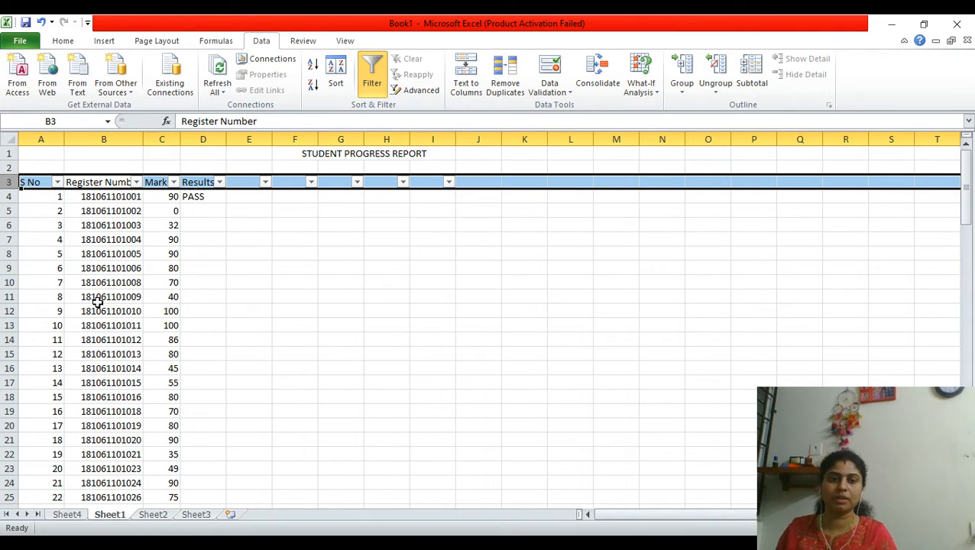
Step: Toggle the header row's filter off and back on
key(alt+d)
key(f)
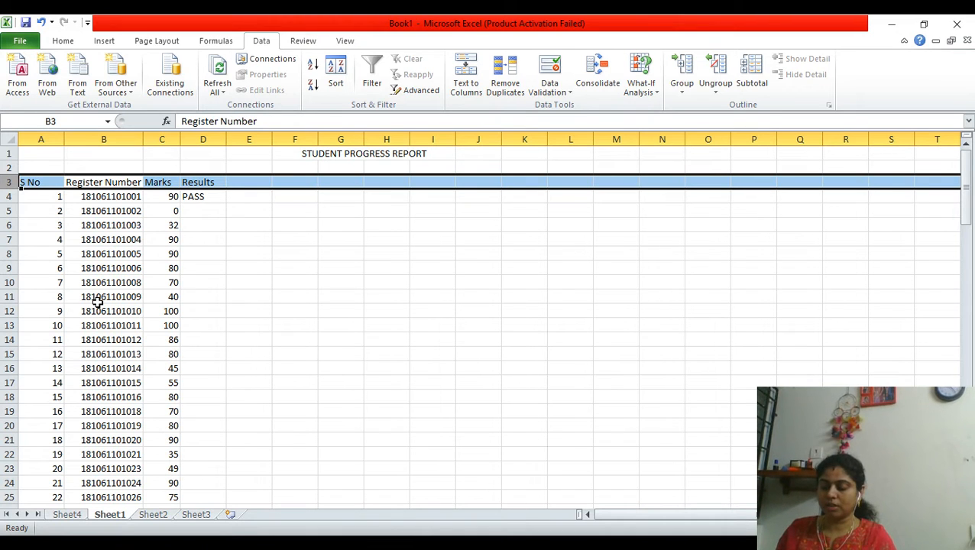
key(ctrl+shift+l)
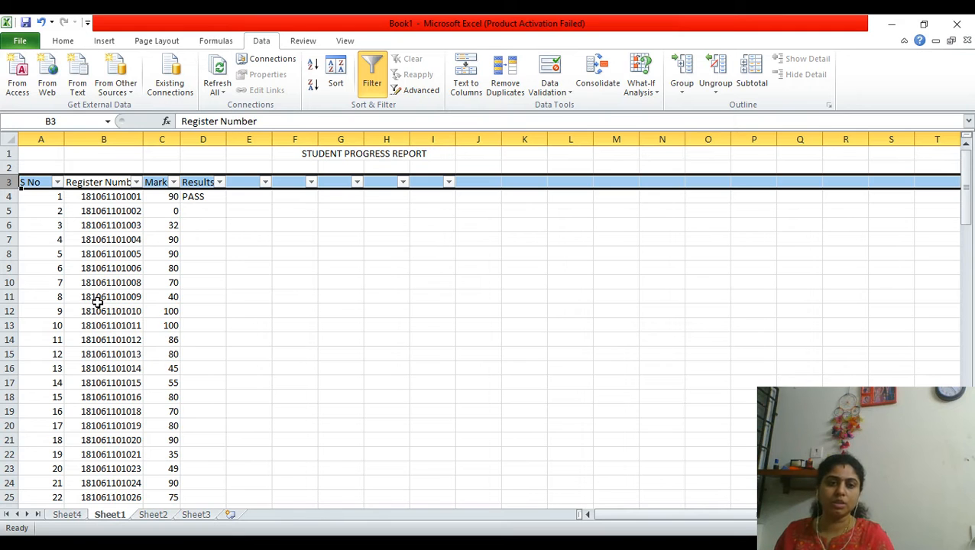
Step: Widen the Marks column so its header fits beside the filter control
click(163, 253)
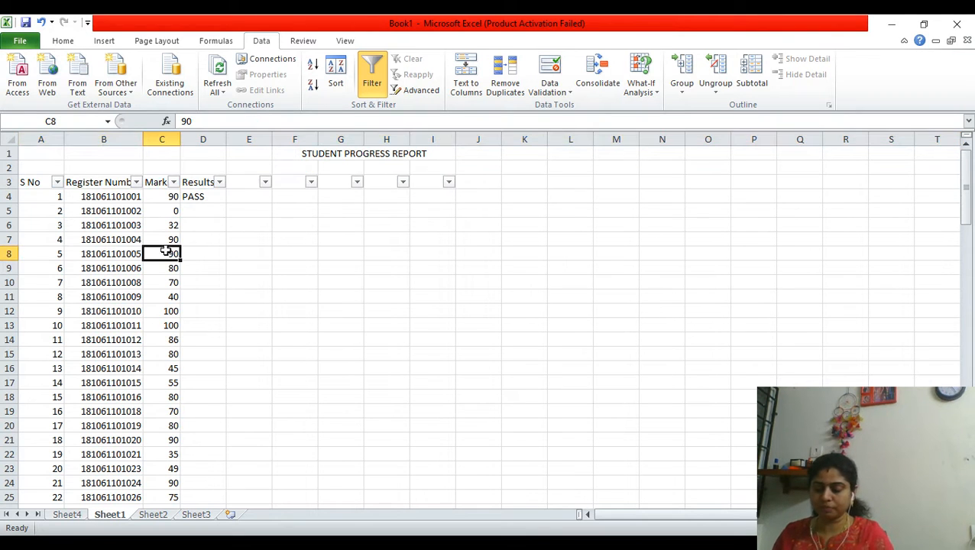
click(176, 184)
click(233, 224)
drag(182, 139, 219, 138)
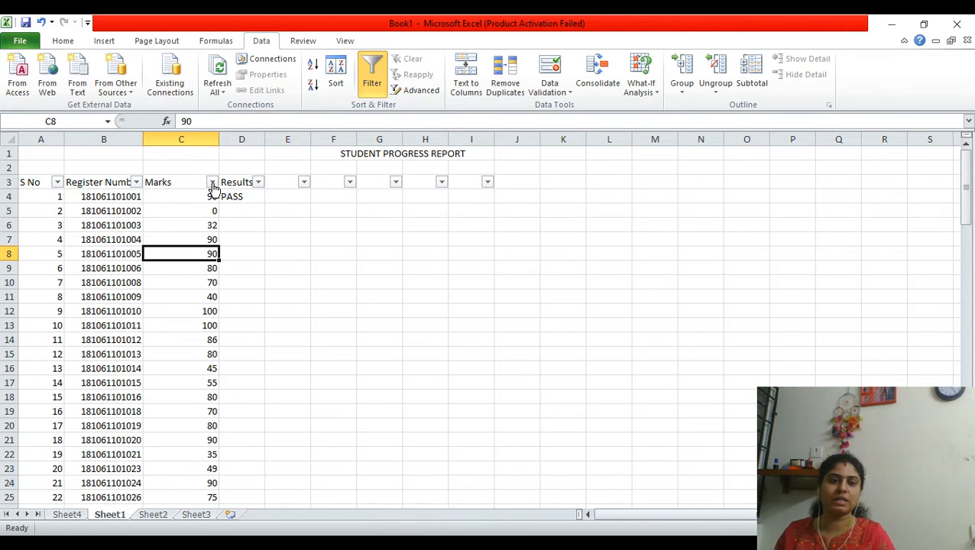
click(213, 183)
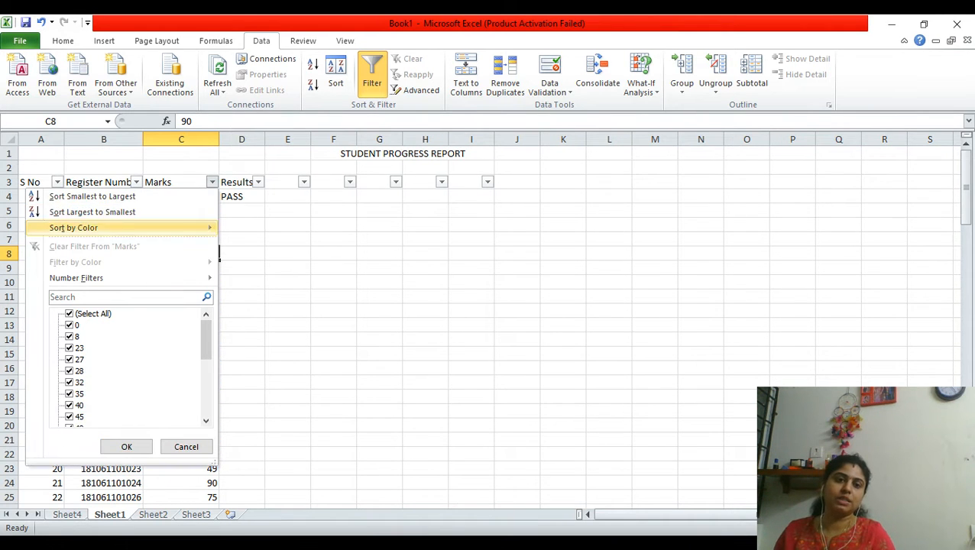
click(256, 241)
click(195, 208)
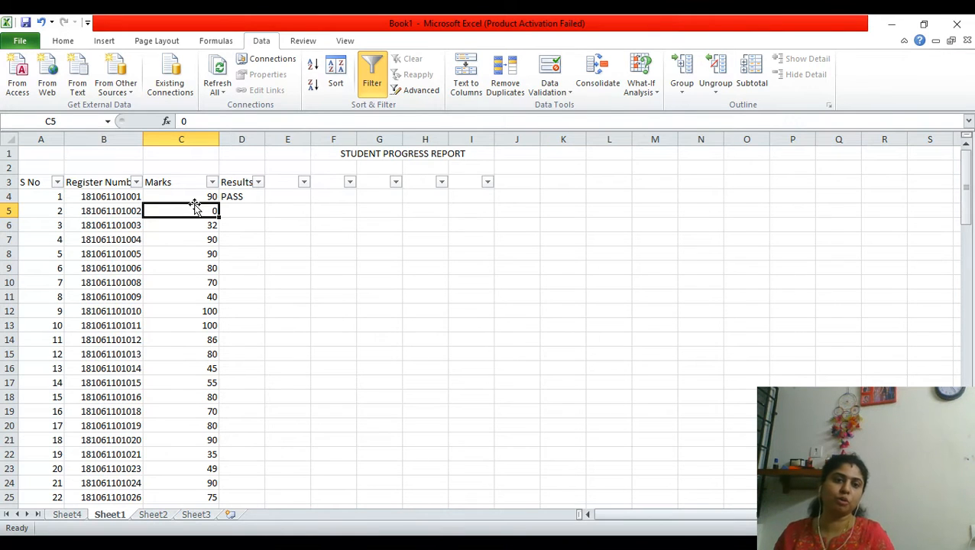
click(192, 197)
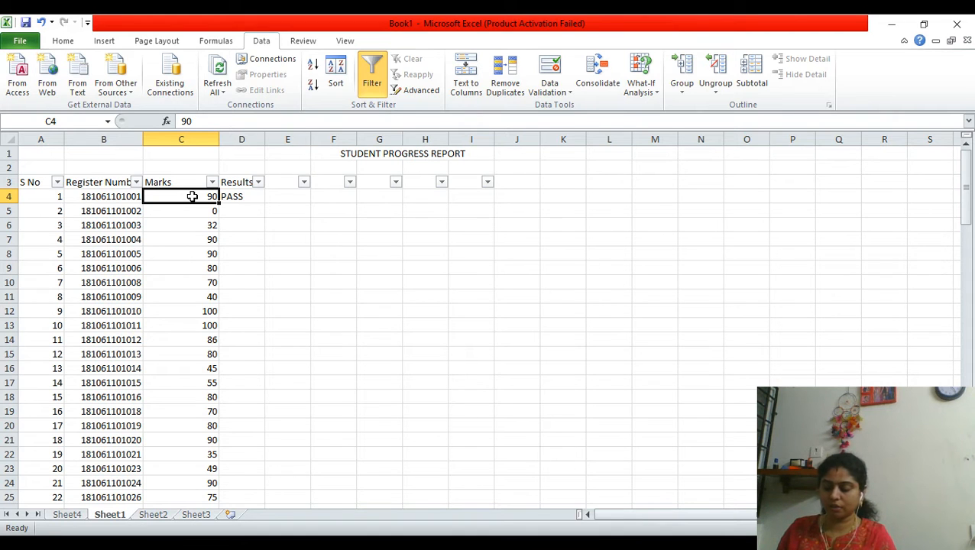
Step: Filter the Marks column with a number filter to show only values greater than 90
click(184, 182)
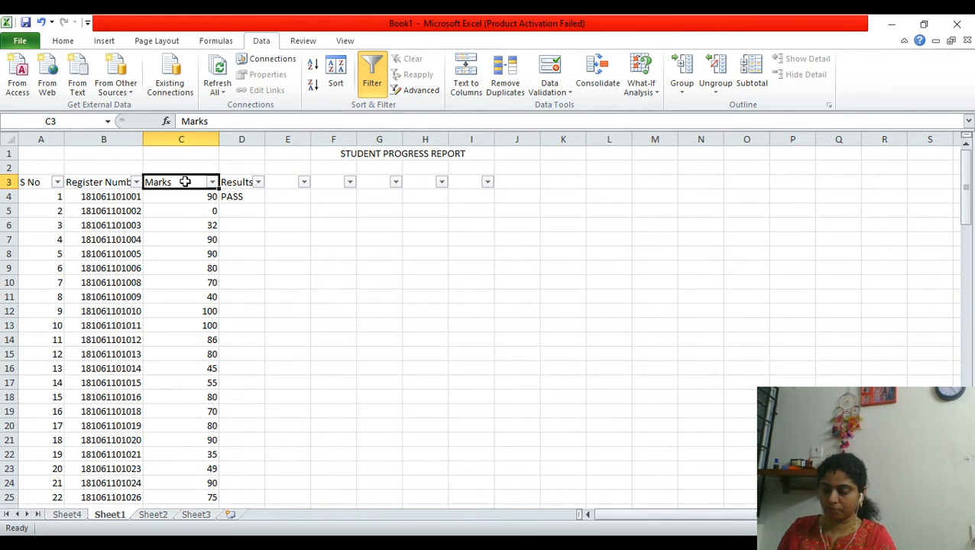
key(alt+Down)
key(Down)
key(Down)
key(Down)
key(Down)
key(Down)
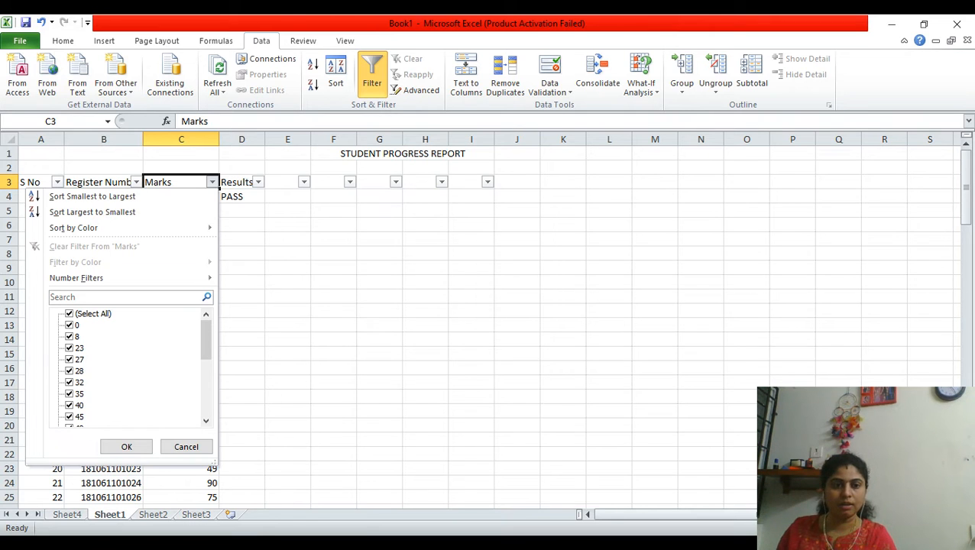
mouse_move(206, 340)
mouse_down()
mouse_move(207, 395)
mouse_move(206, 340)
mouse_up()
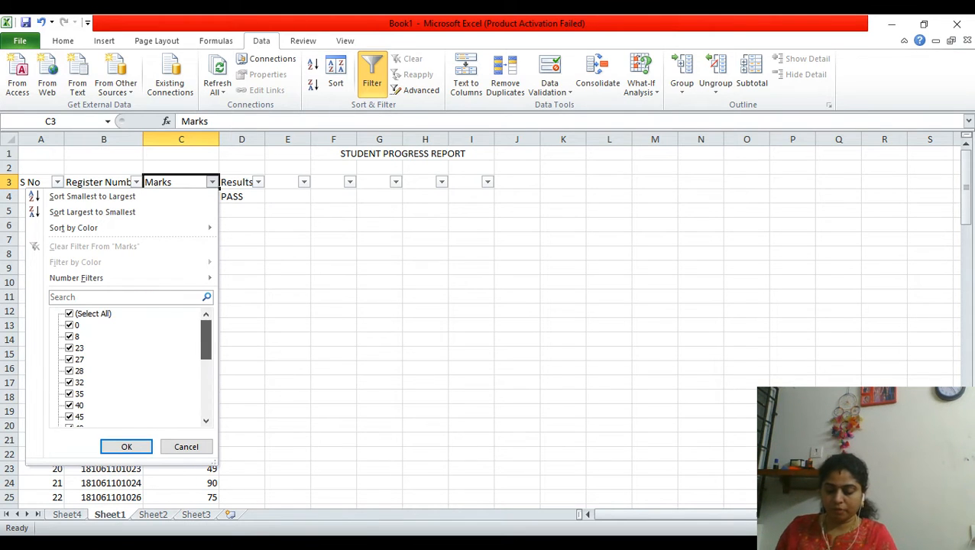
mouse_move(153, 279)
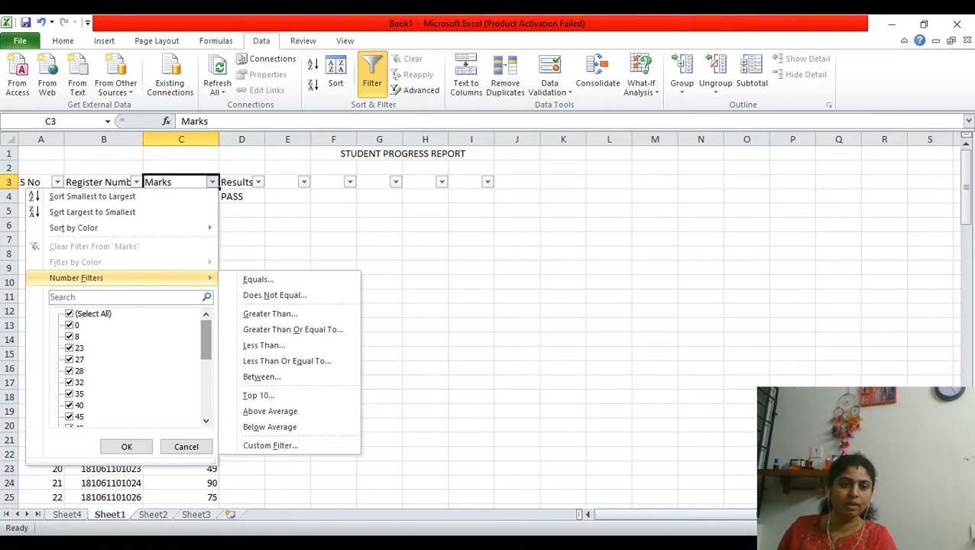
click(260, 314)
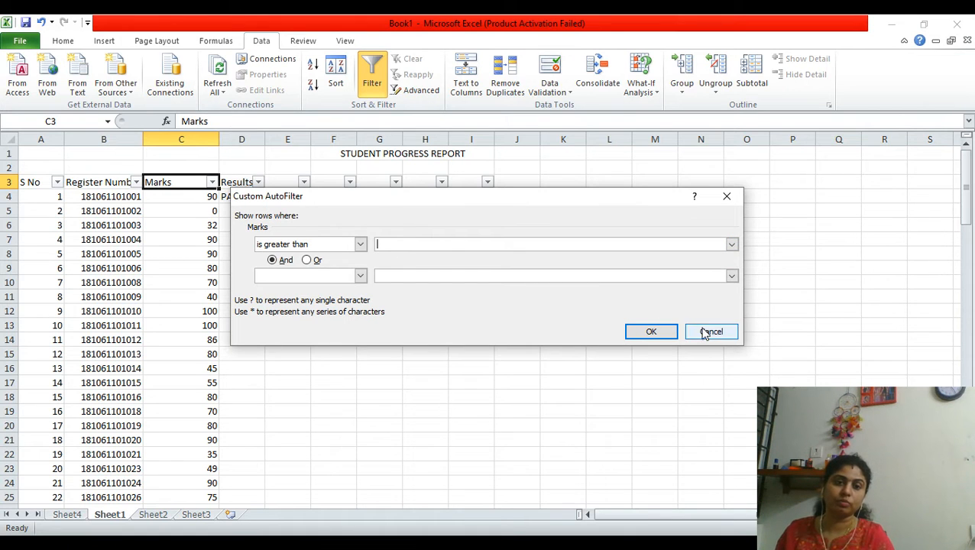
text(90)
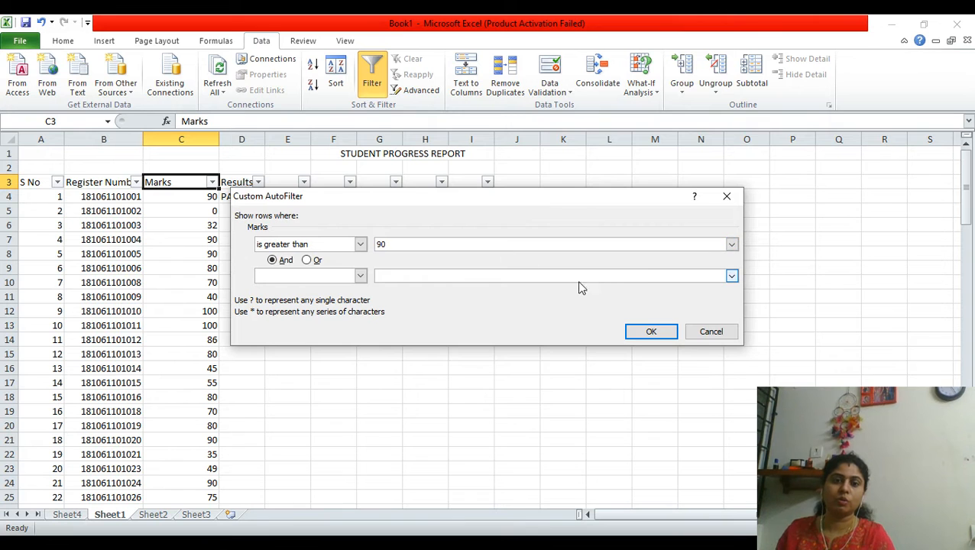
click(643, 334)
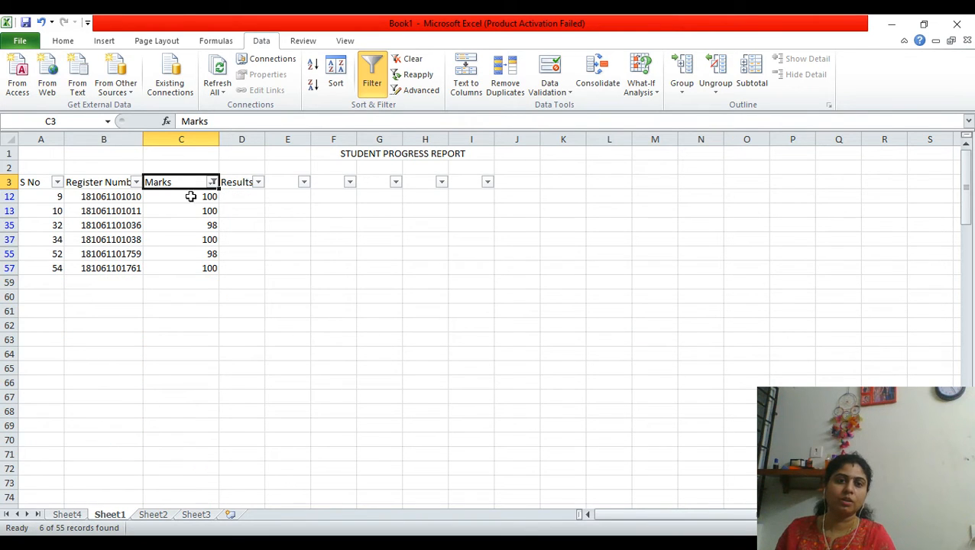
Step: Review the filtered marks and reselect all values in the Marks filter to show every record
drag(172, 198, 204, 263)
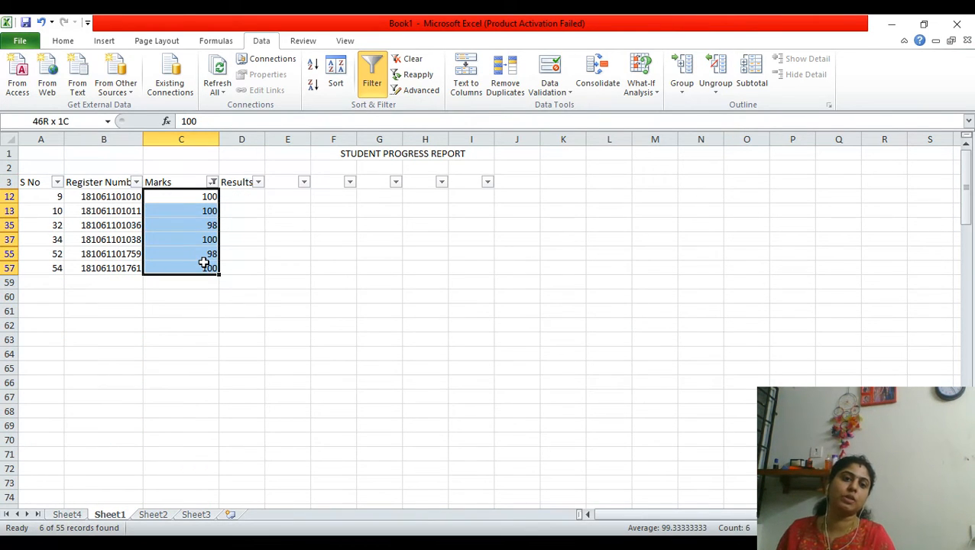
click(174, 209)
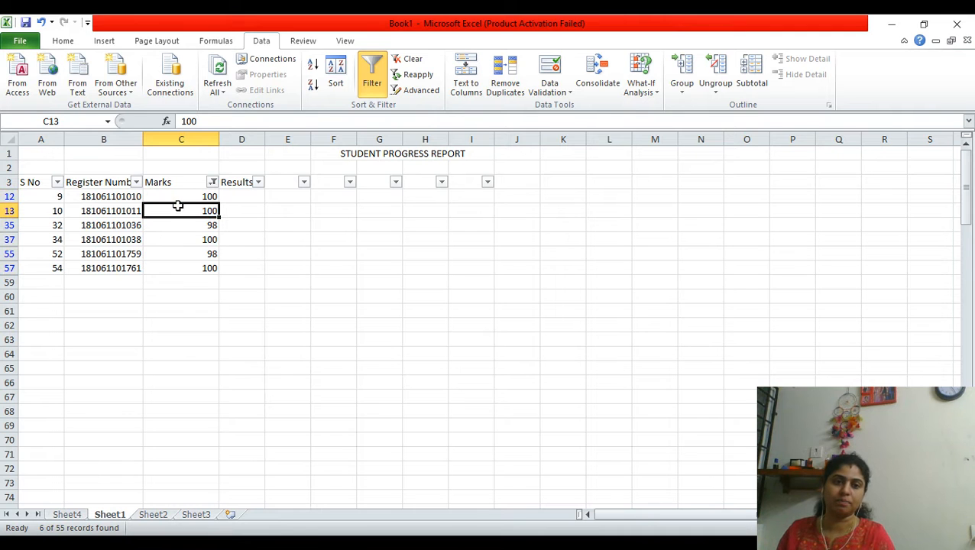
click(205, 196)
click(213, 182)
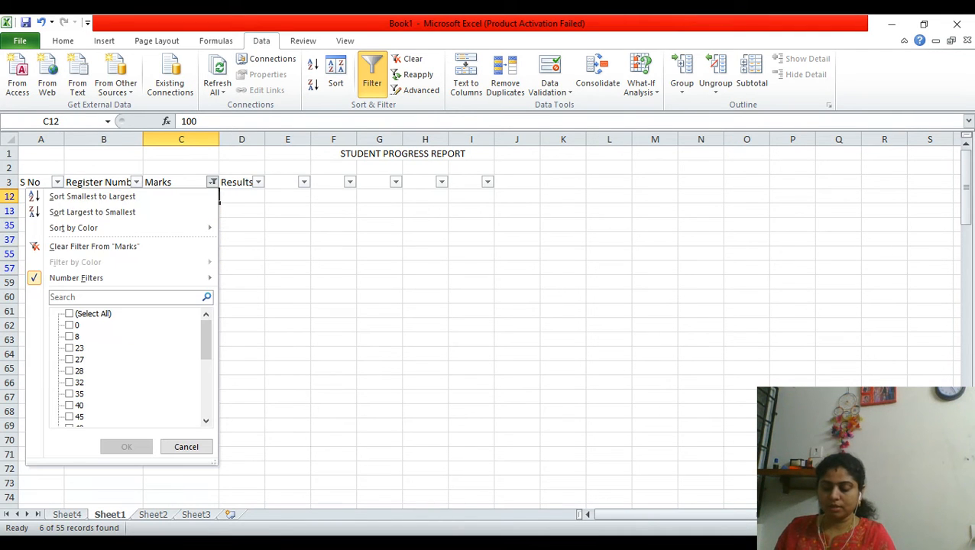
click(84, 313)
click(126, 446)
Step: Filter the Marks column with a number filter to show only values less than 50
click(156, 225)
click(212, 182)
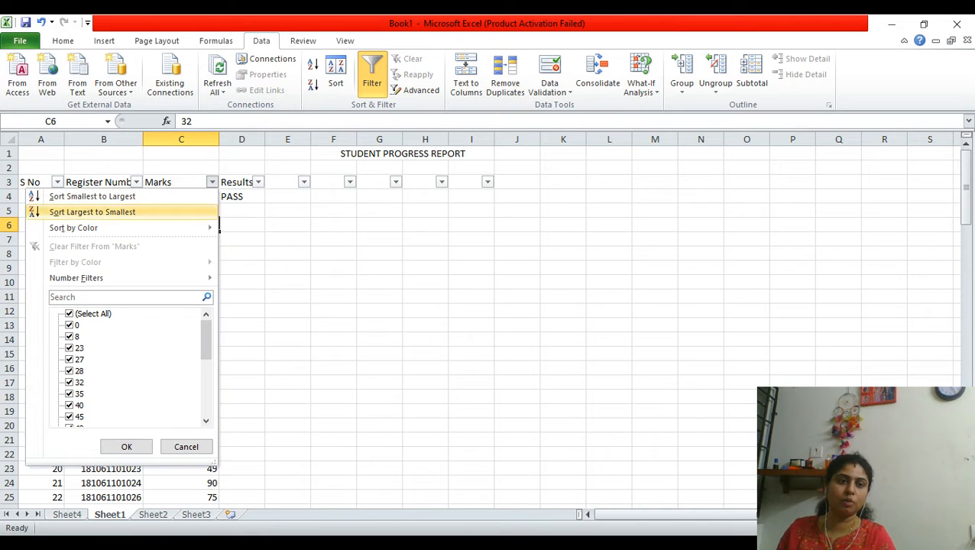
mouse_move(77, 278)
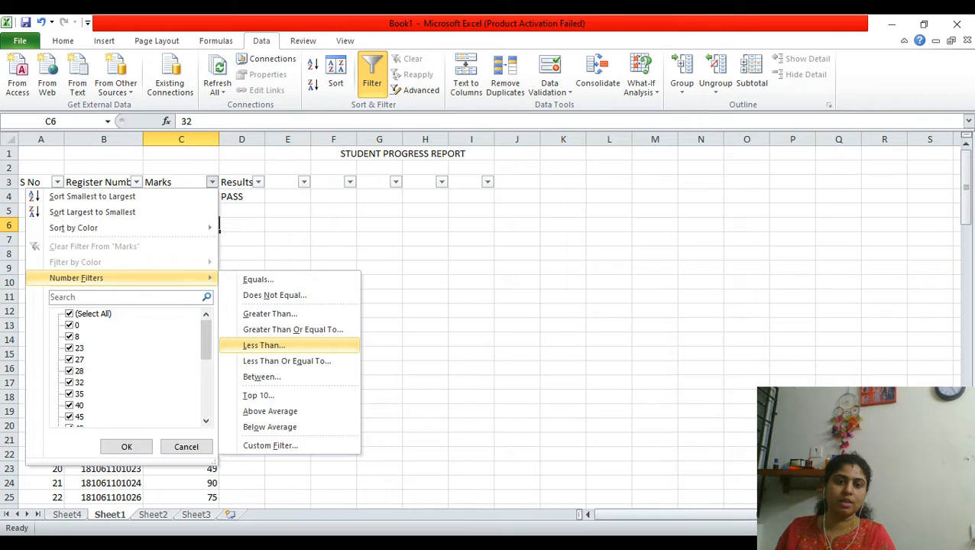
click(272, 344)
text(50)
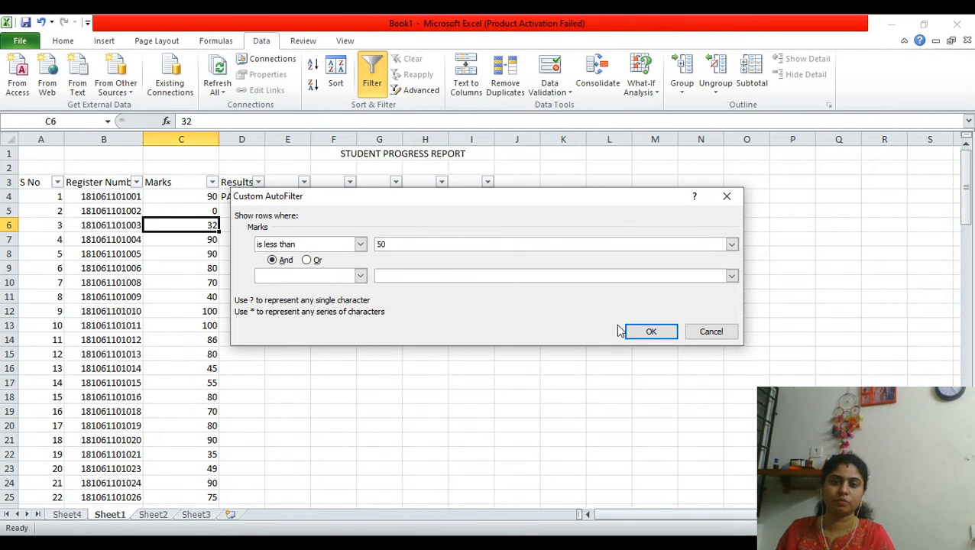
click(646, 332)
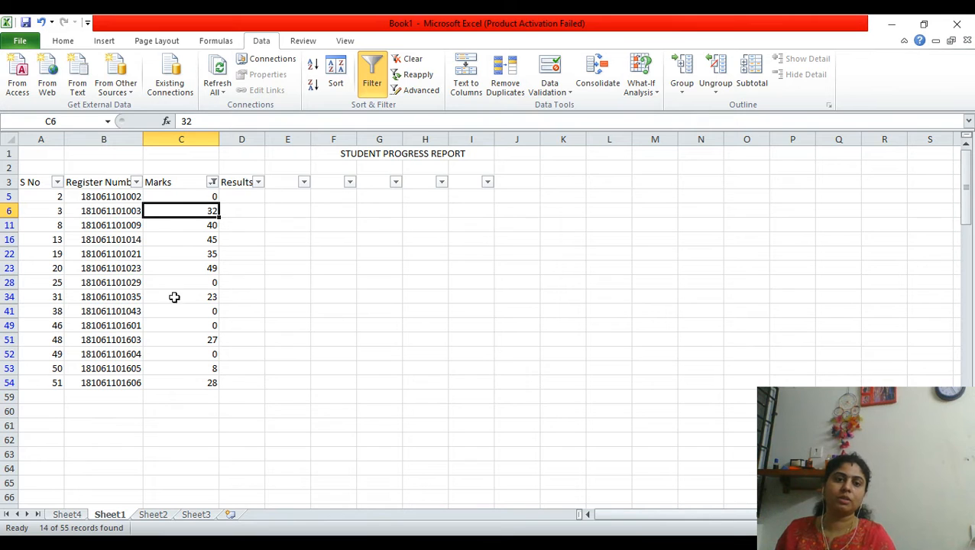
Step: Review the filtered marks and turn off filtering for the whole student table
drag(190, 383, 170, 196)
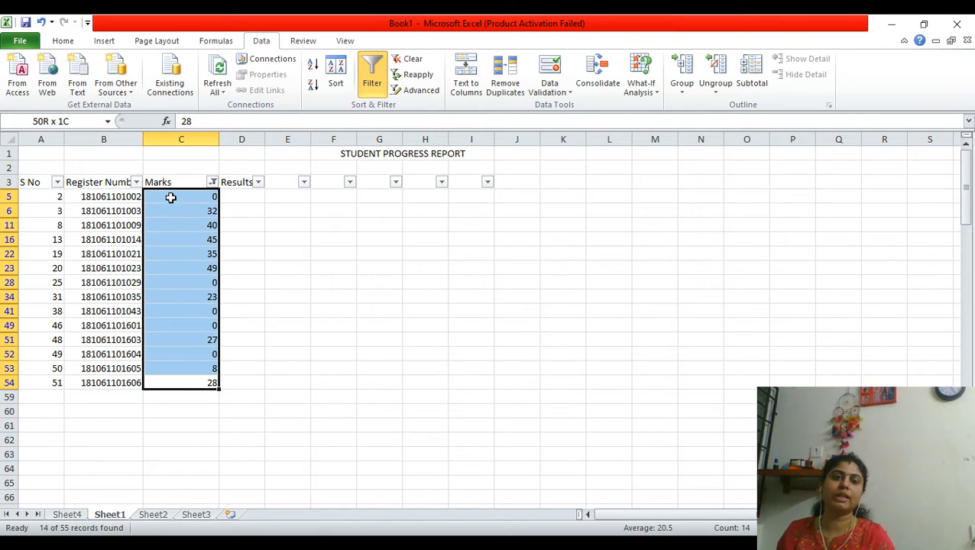
click(228, 219)
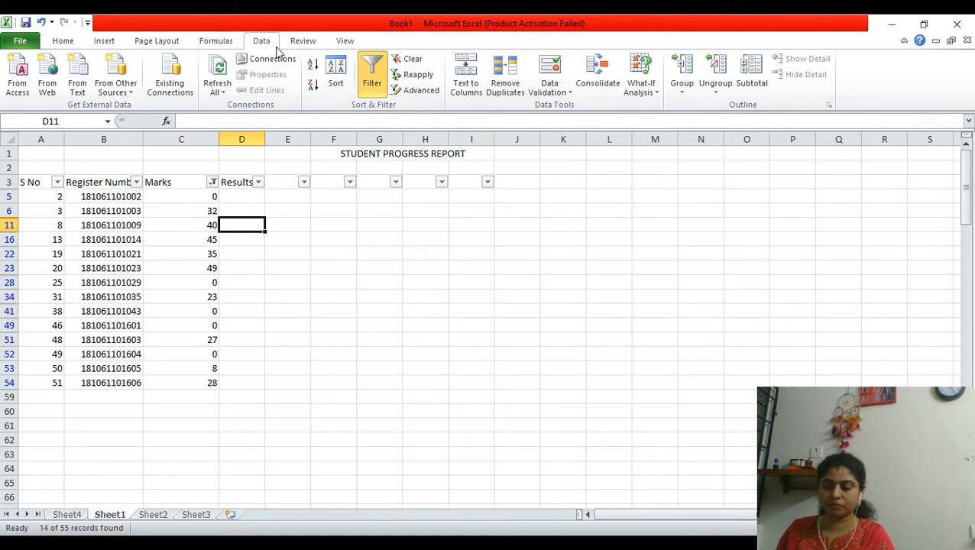
click(373, 75)
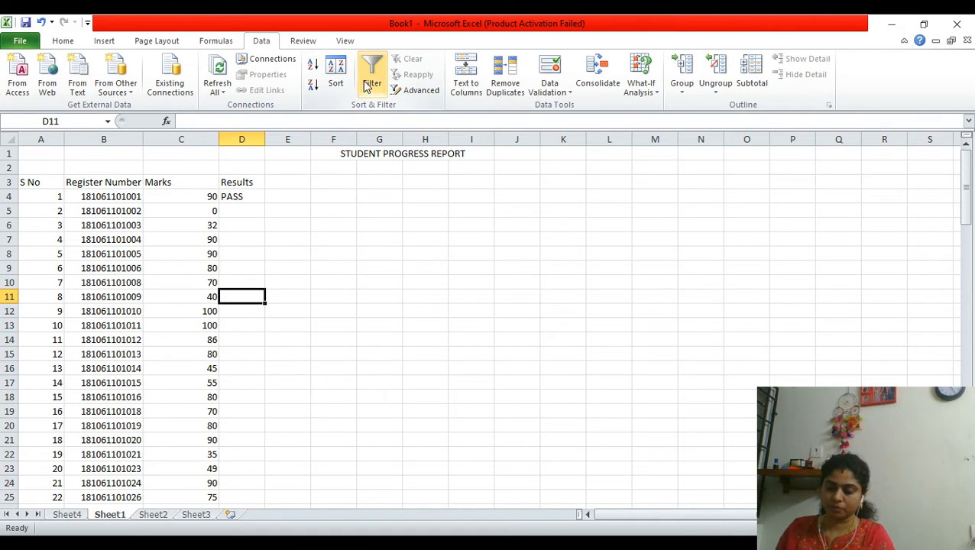
Step: Select row 3 and reapply the filter to the S No, Register Number, Marks and Results headers
click(208, 212)
drag(6, 175, 6, 173)
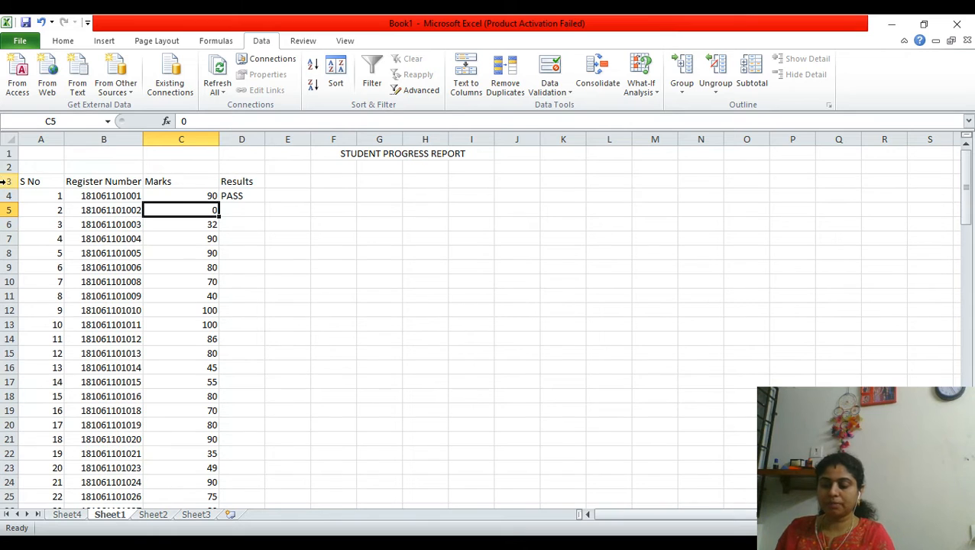
click(90, 199)
click(4, 181)
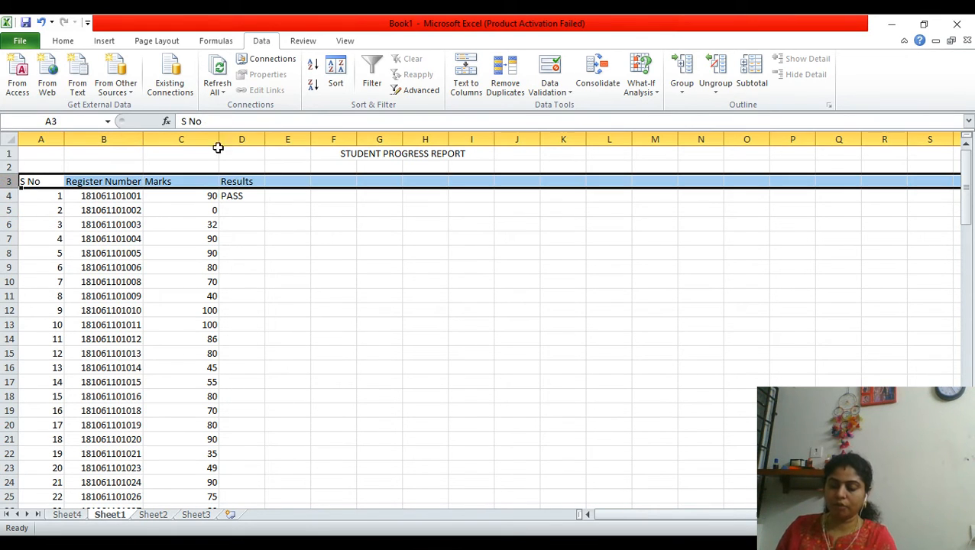
click(366, 70)
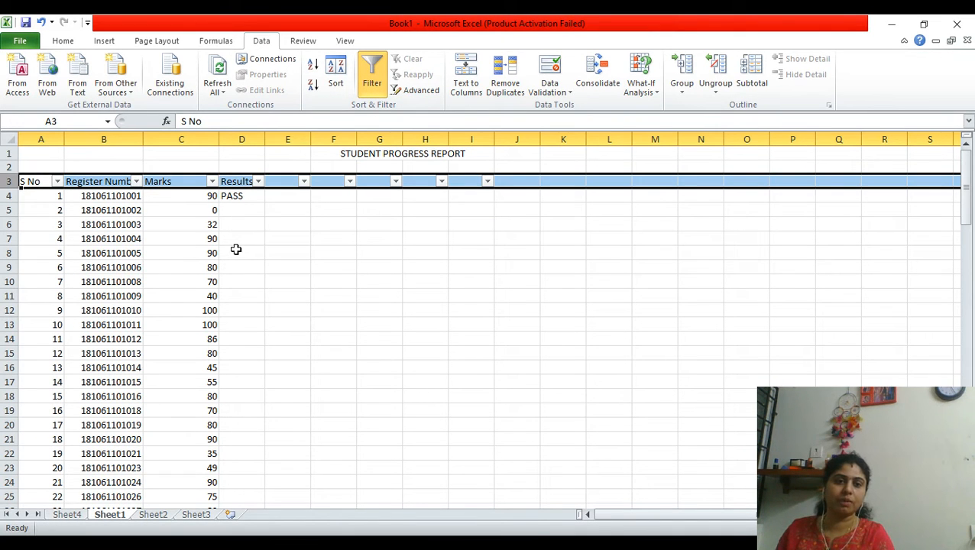
click(185, 234)
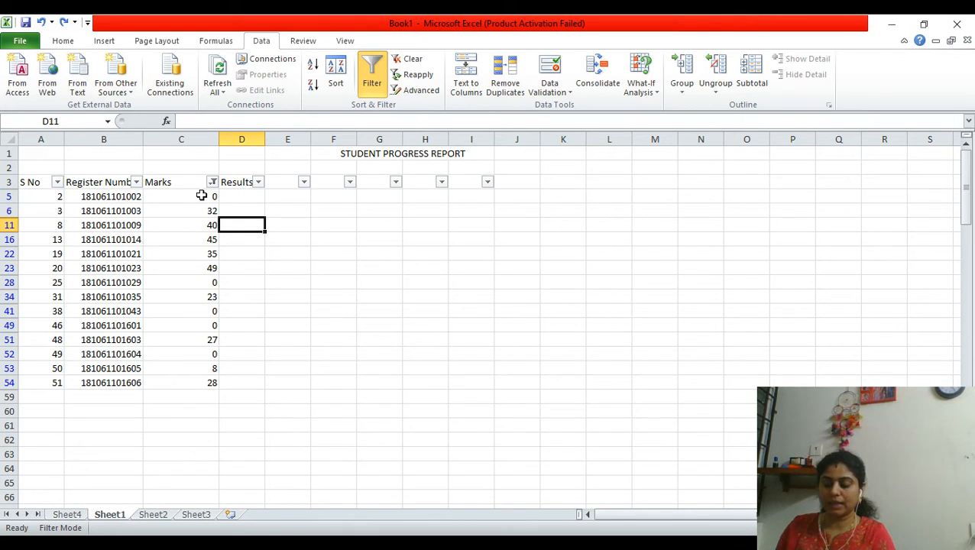
Step: Clear the active filter to show all student records and check the value list of the Marks filter
key(alt+d)
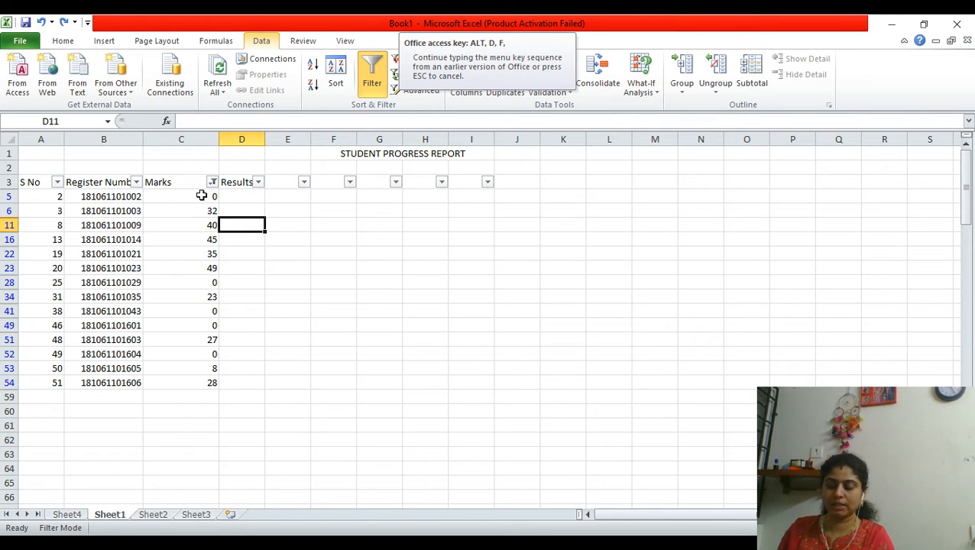
key(s)
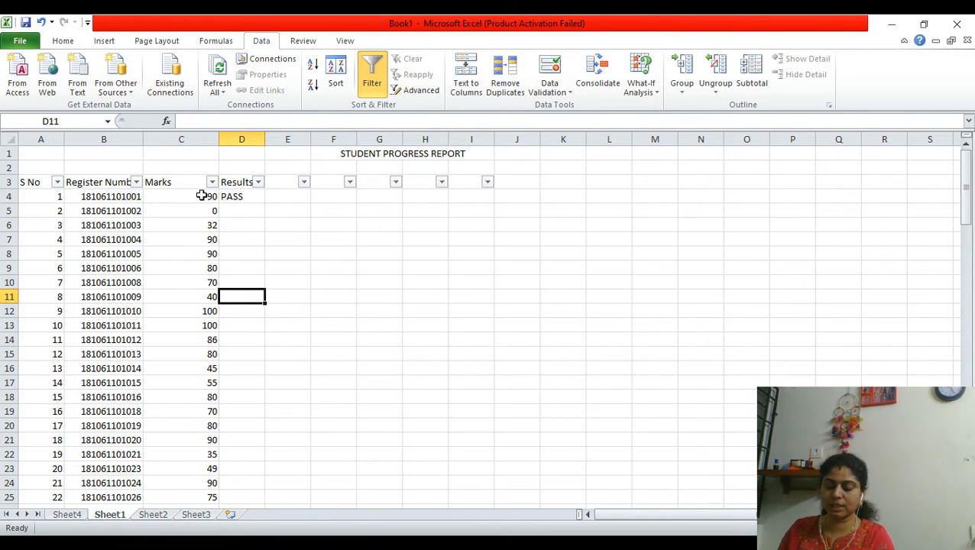
click(212, 182)
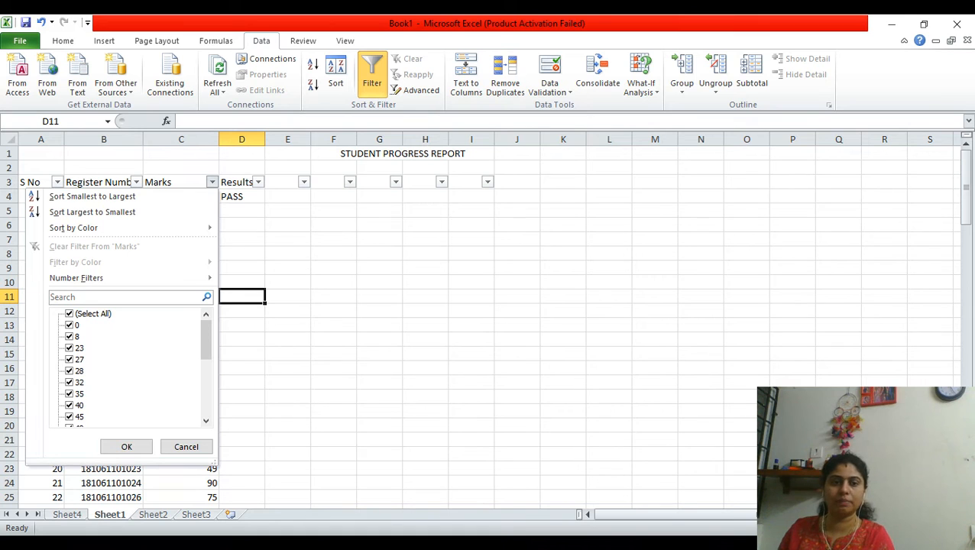
scroll(130, 366, down, 5)
scroll(130, 367, up, 5)
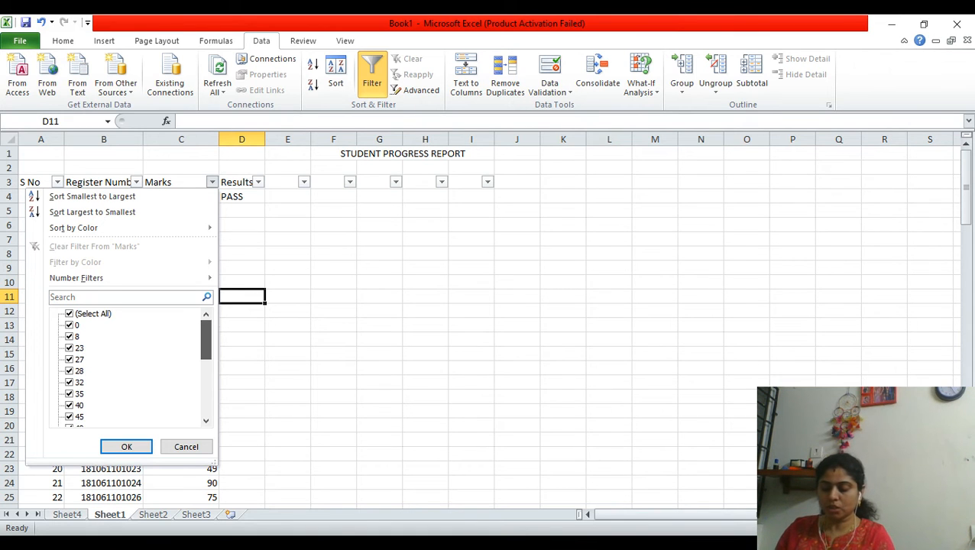
click(282, 221)
Step: Review the unfiltered student records and their marks down the table
click(146, 225)
scroll(146, 229, down, 2)
scroll(147, 231, up, 2)
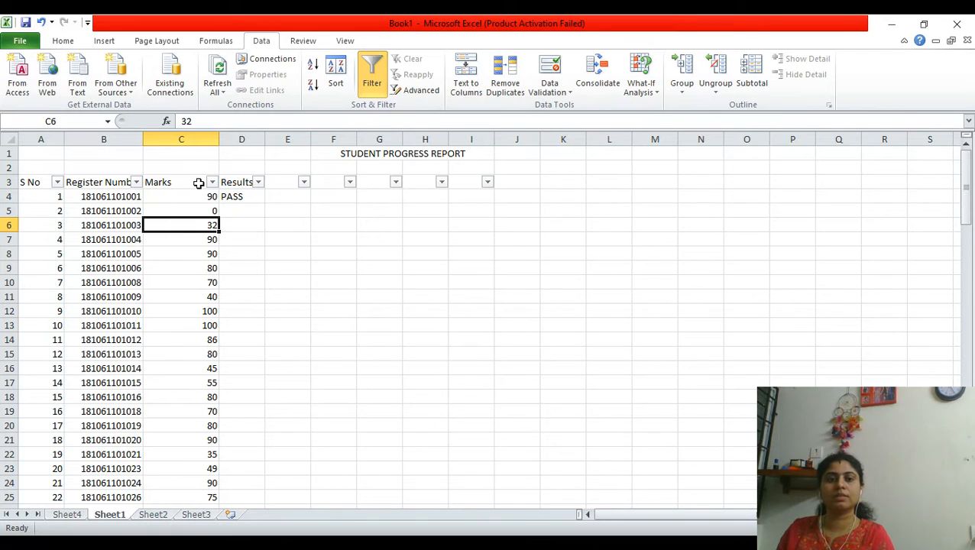
click(228, 266)
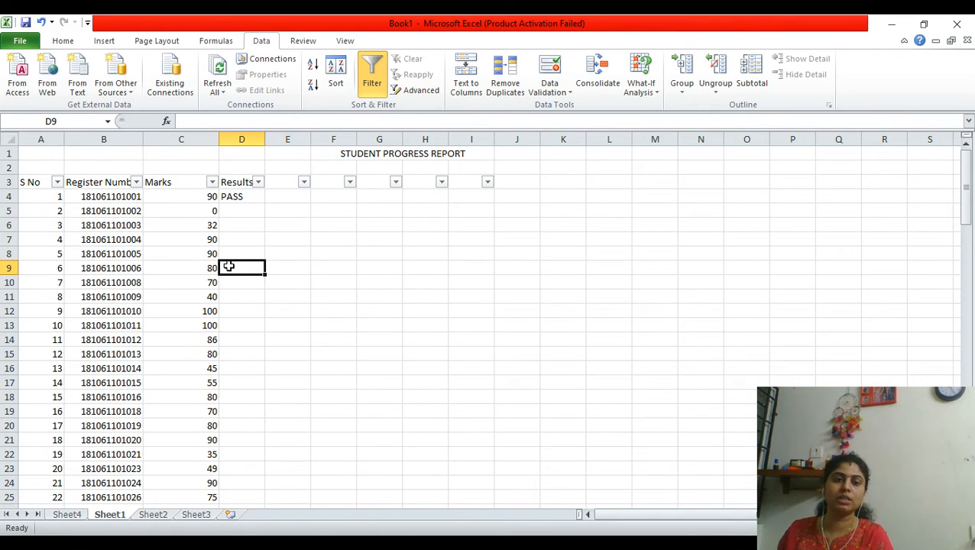
scroll(228, 266, down, 4)
scroll(228, 266, down, 5)
scroll(228, 266, up, 9)
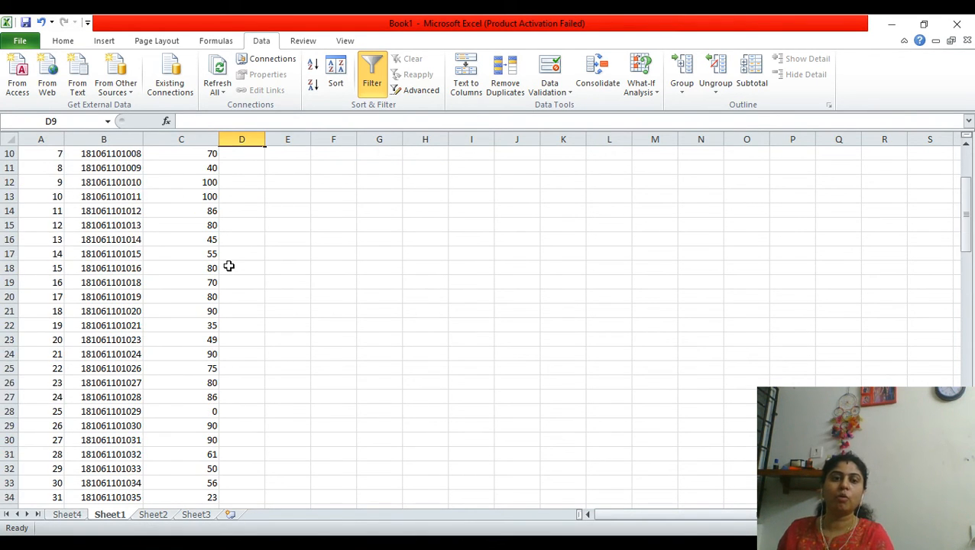
click(182, 213)
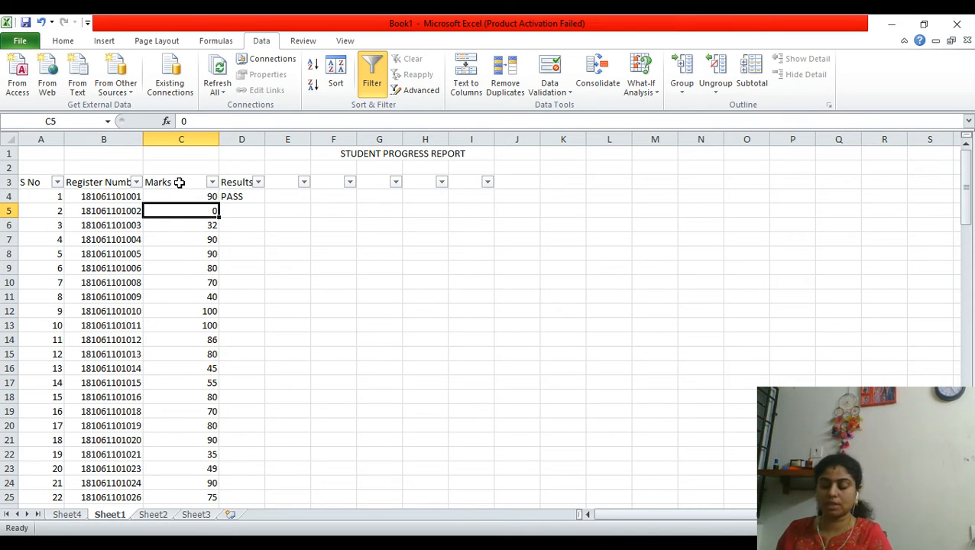
Step: Examine the number filter conditions available for the Marks header without applying one
click(179, 182)
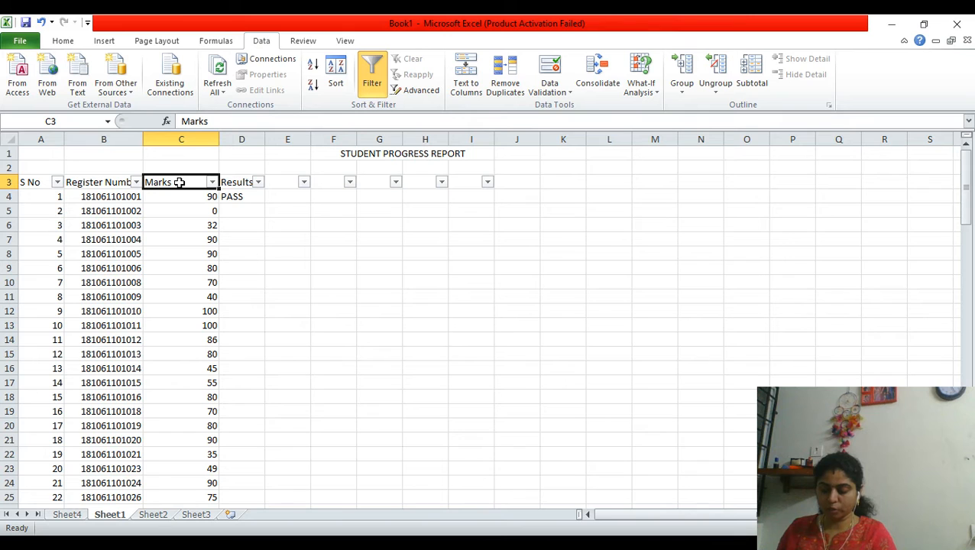
key(alt+Down)
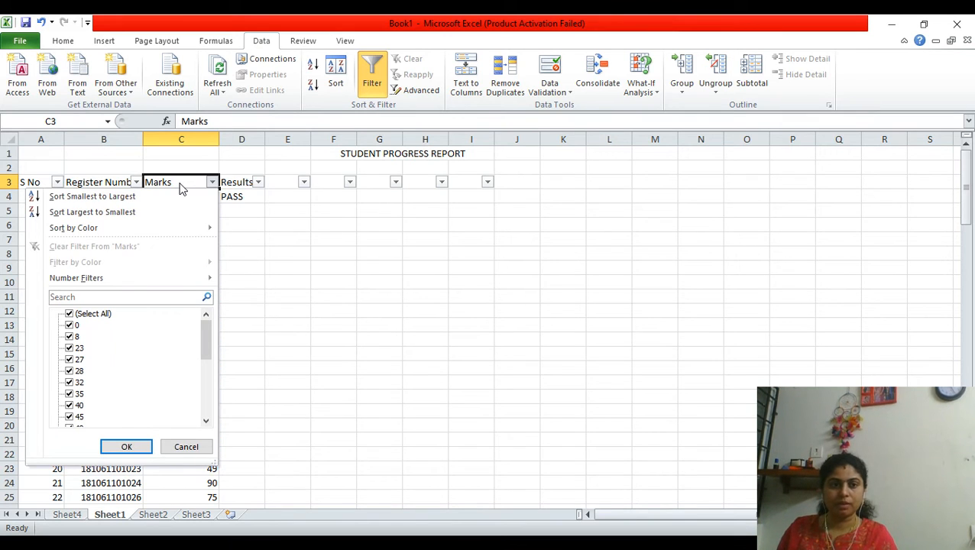
key(Down)
key(Down)
key(Down)
key(Down)
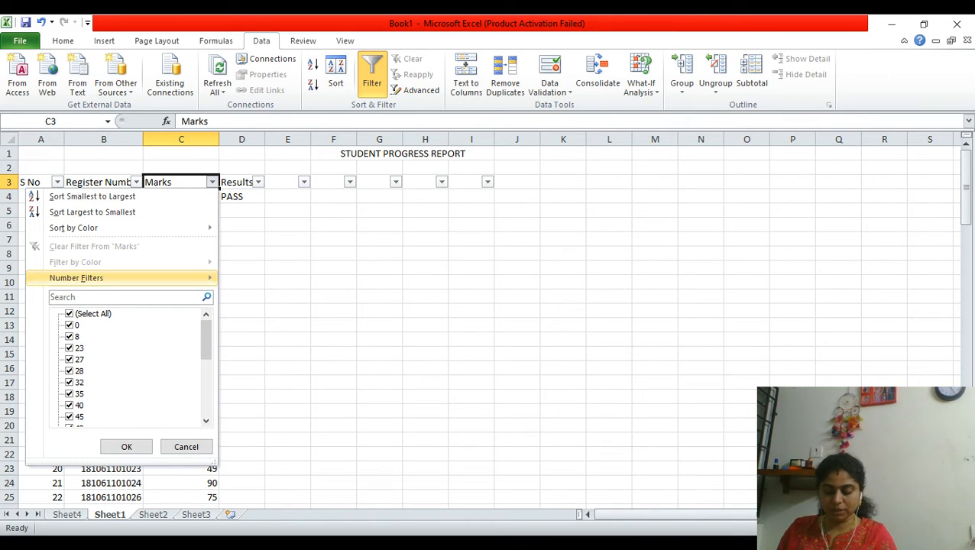
key(Right)
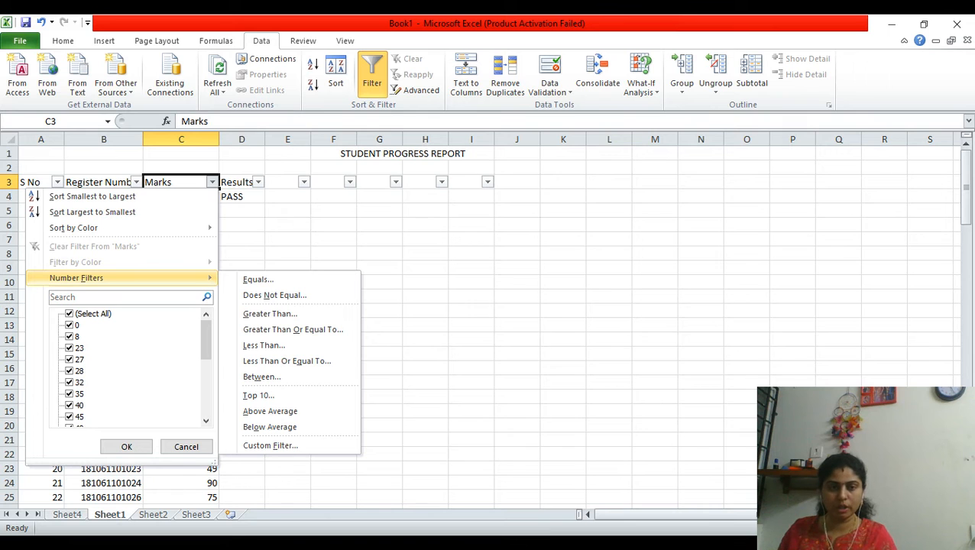
key(Escape)
key(Escape)
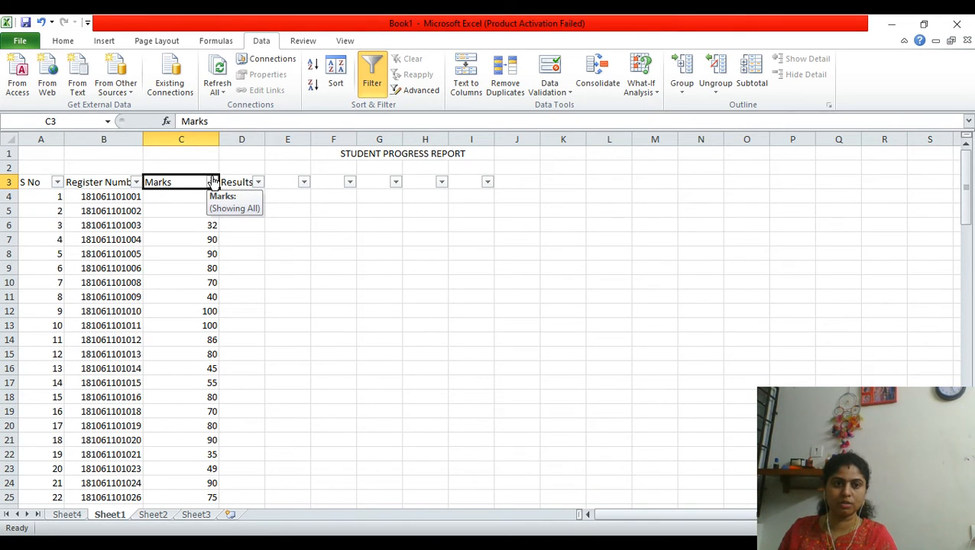
Step: Start a custom number filter on Marks combining "is greater than" with "is less than" through the Or option
click(214, 181)
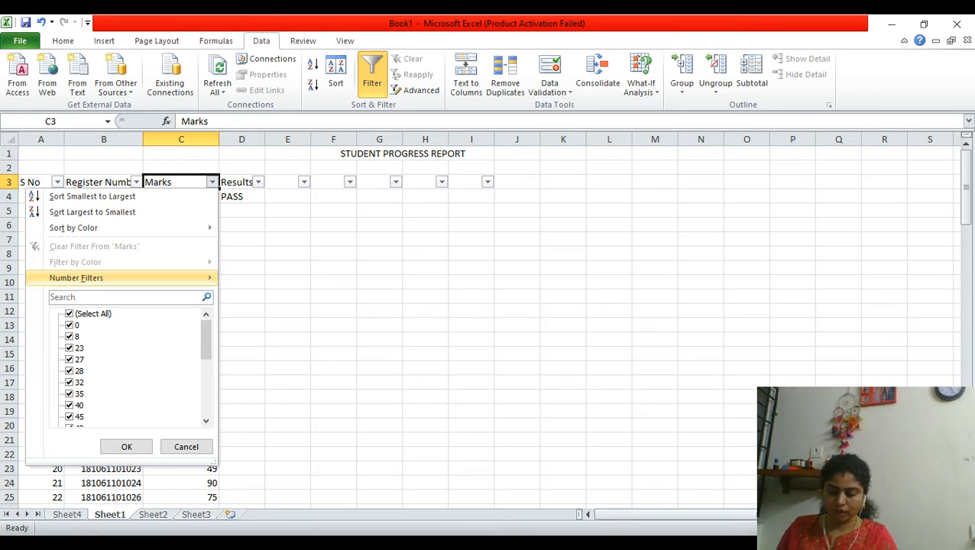
mouse_move(76, 278)
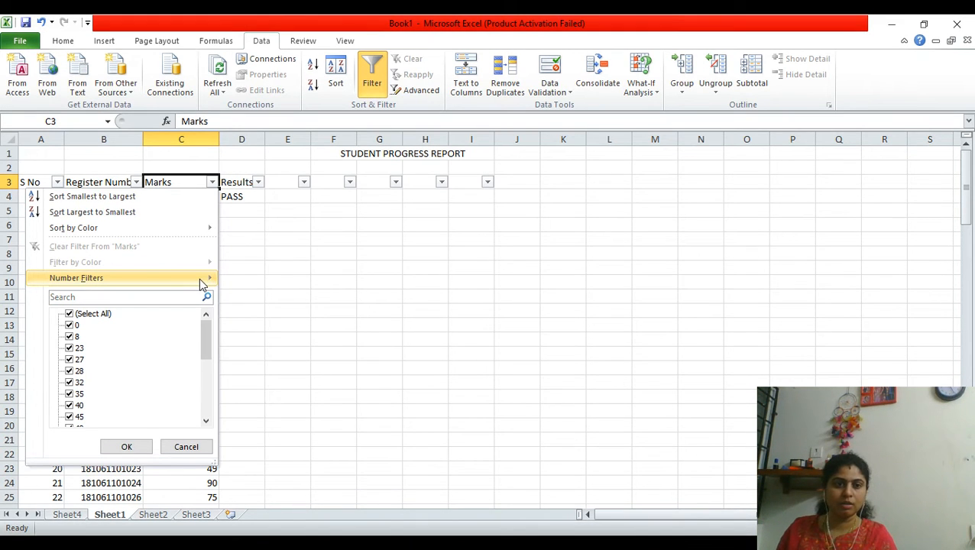
mouse_move(199, 281)
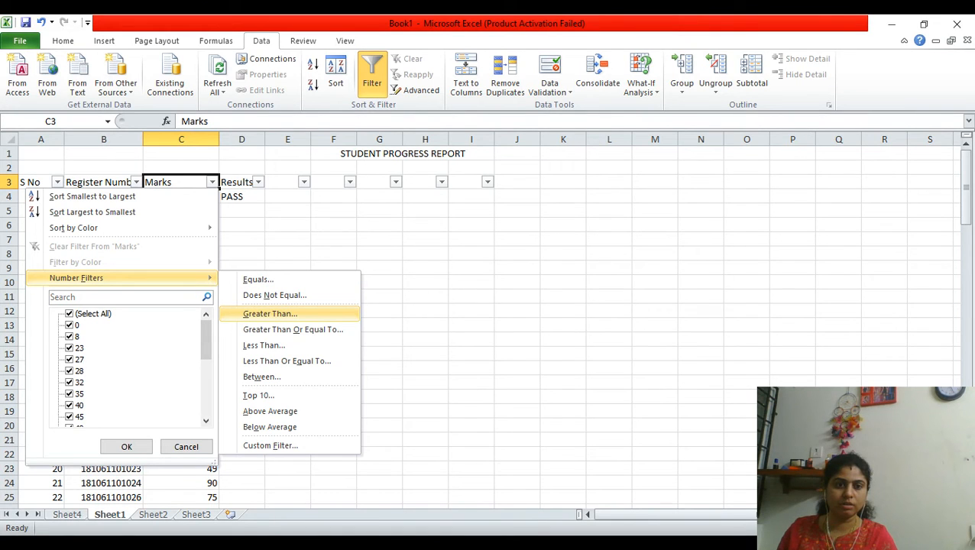
click(290, 314)
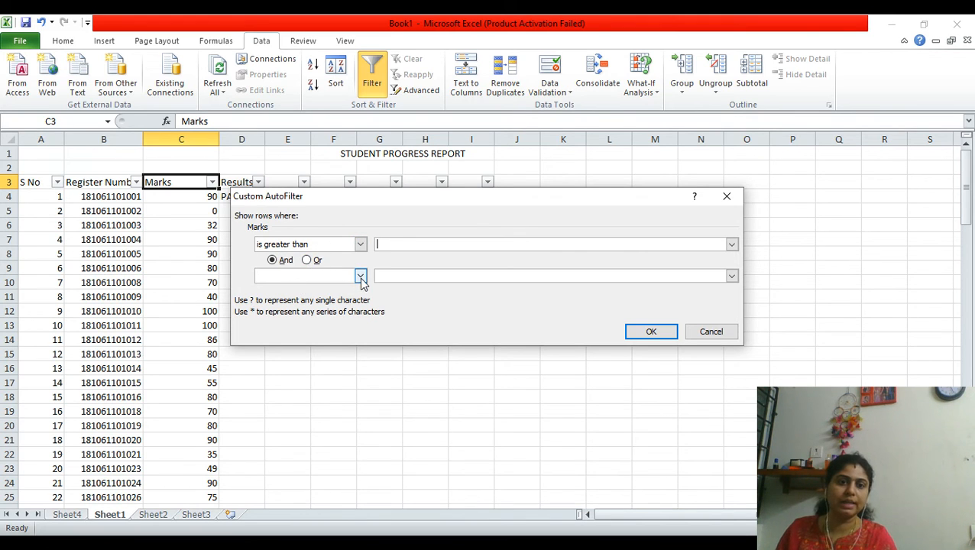
click(360, 275)
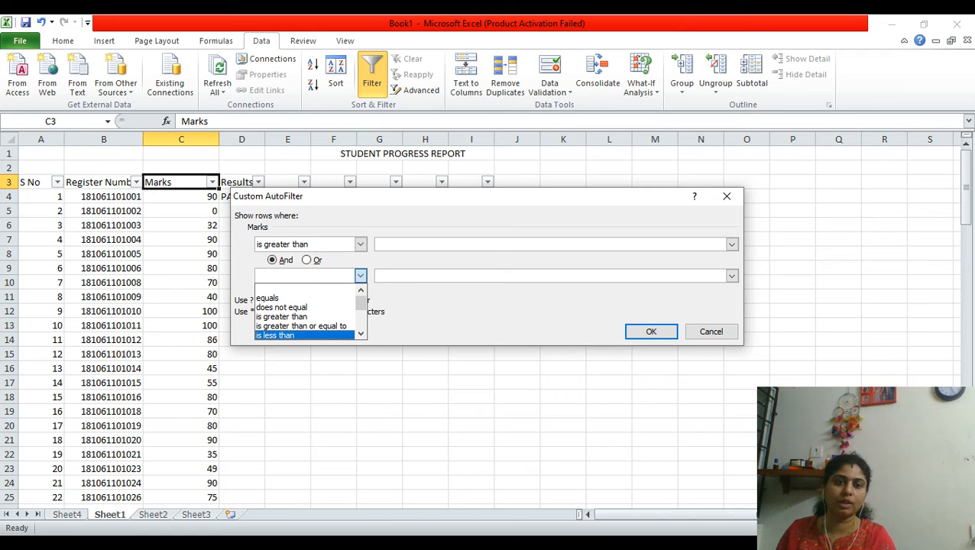
click(298, 336)
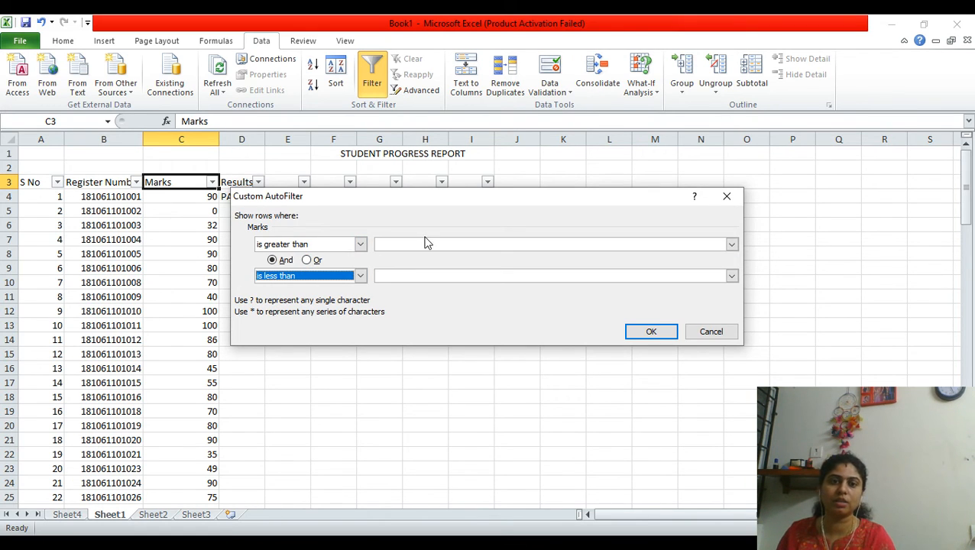
click(306, 260)
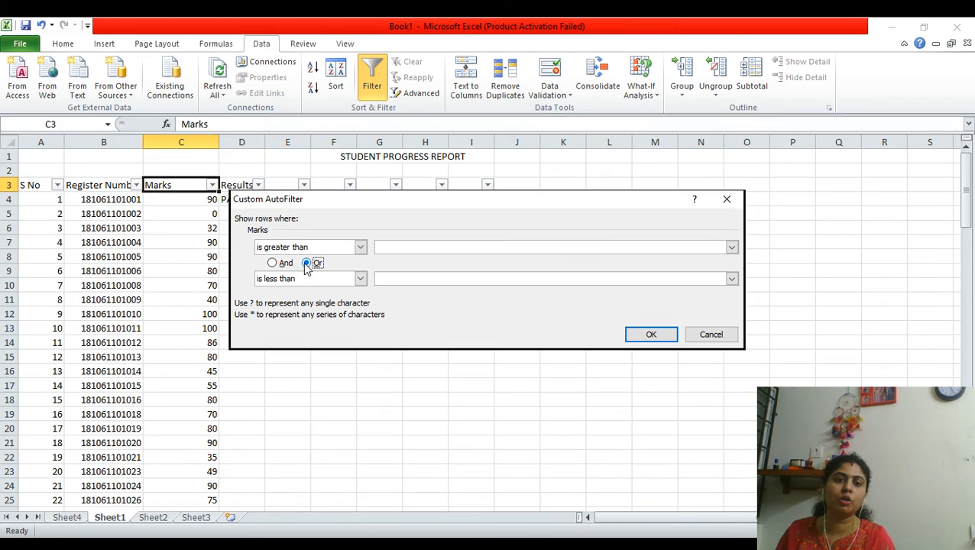
click(306, 261)
Step: Set the custom filter values to greater than 90 or less than 50 and apply the filter to Marks
click(410, 246)
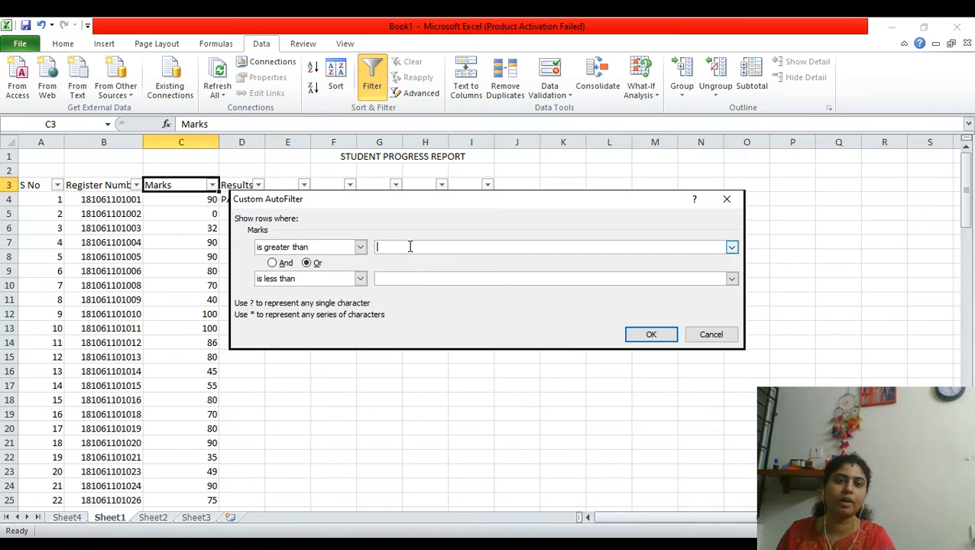
text(90)
click(405, 278)
text(5)
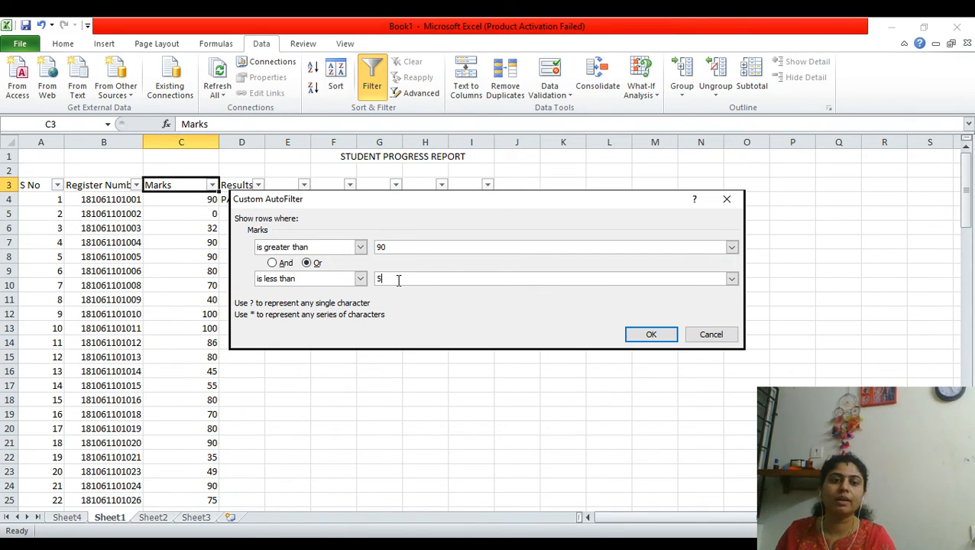
text(0)
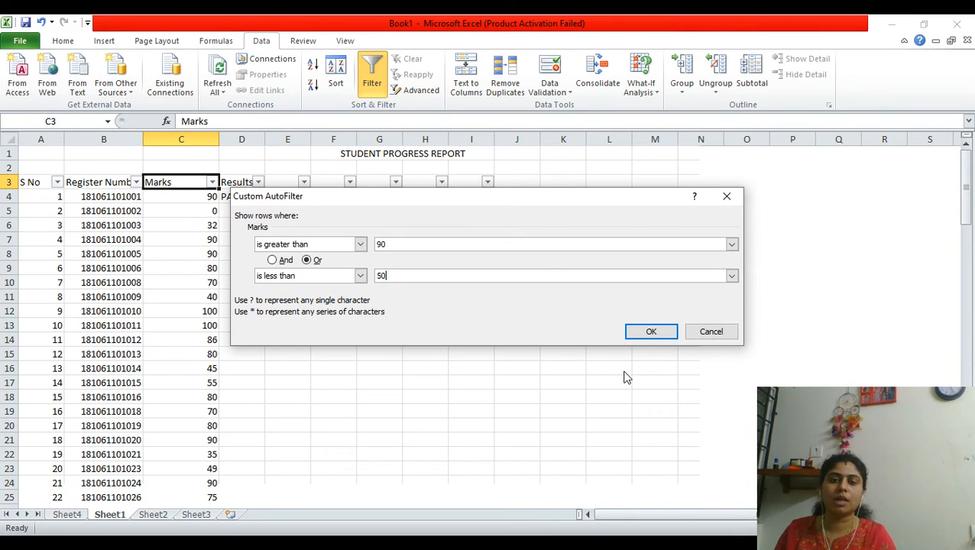
click(651, 332)
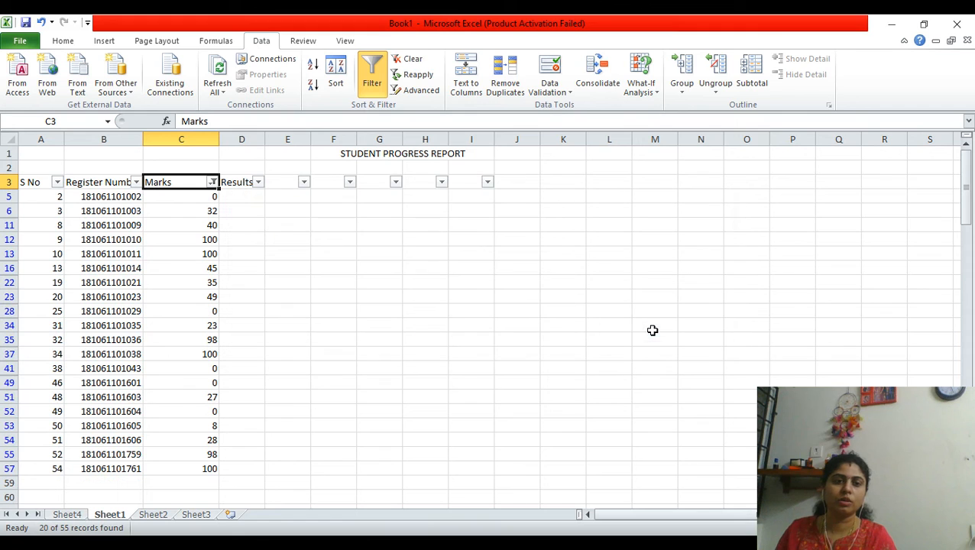
Step: Review the filtered marks against the greater-than-90 or less-than-50 condition
drag(198, 200, 196, 223)
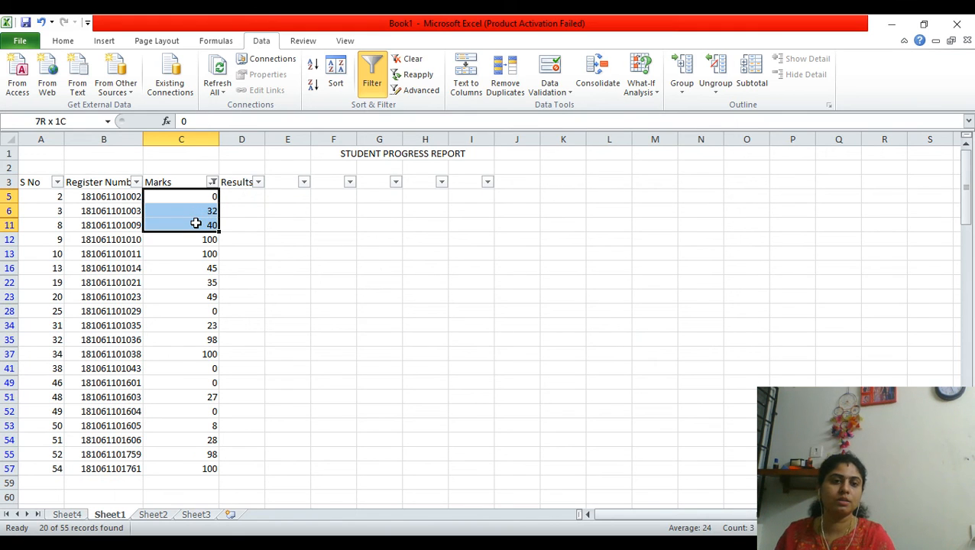
click(212, 182)
click(278, 274)
drag(214, 270, 212, 302)
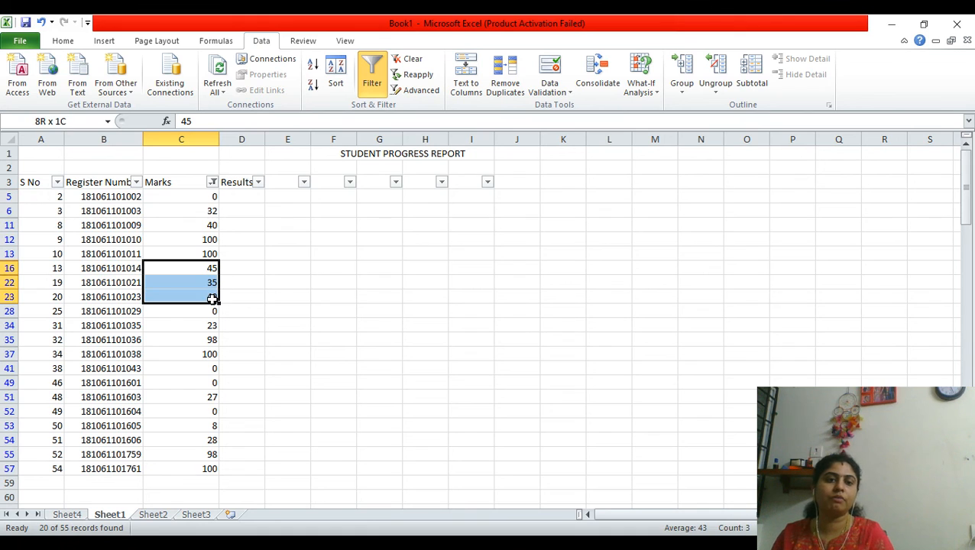
drag(192, 196, 170, 473)
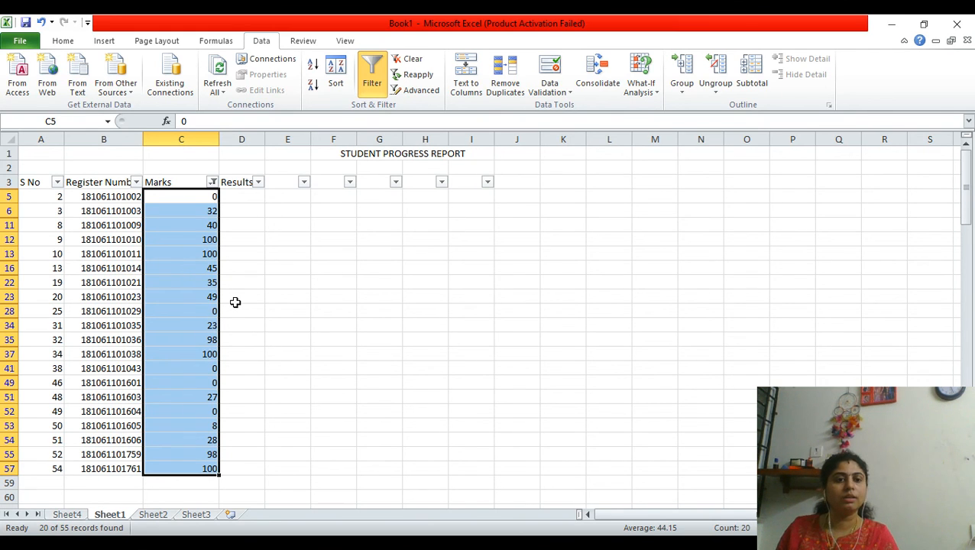
click(298, 267)
click(216, 267)
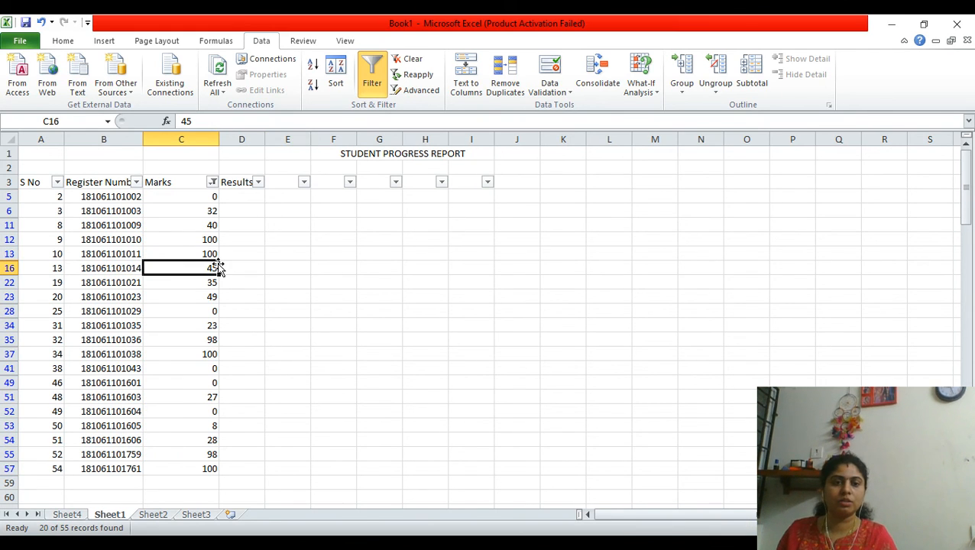